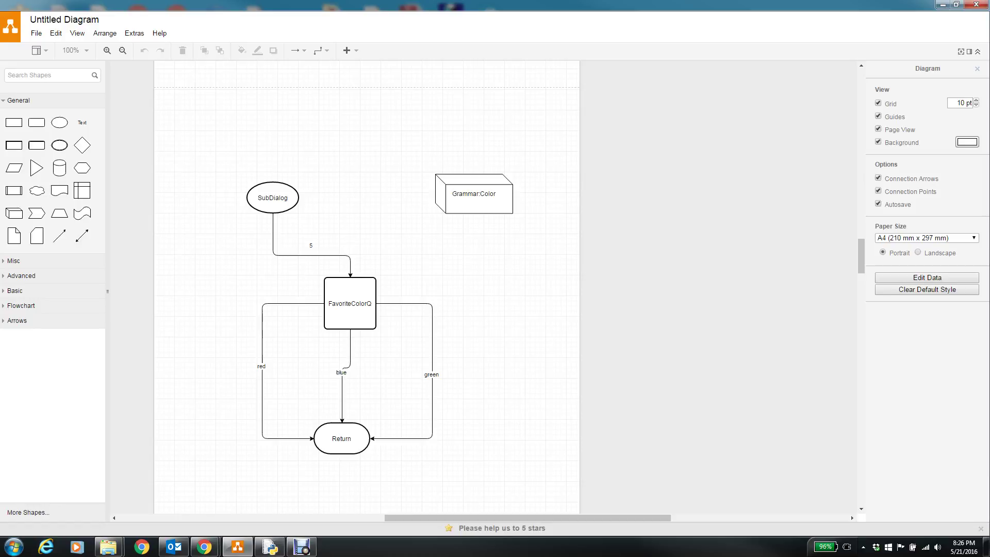
Review the main dialog flowchart, including the "Are you feeling OK?" question's properties, and the favorite color subdialog.
{"action": "scroll", "coordinate": [366, 287], "scroll_direction": "up", "scroll_amount": 7}
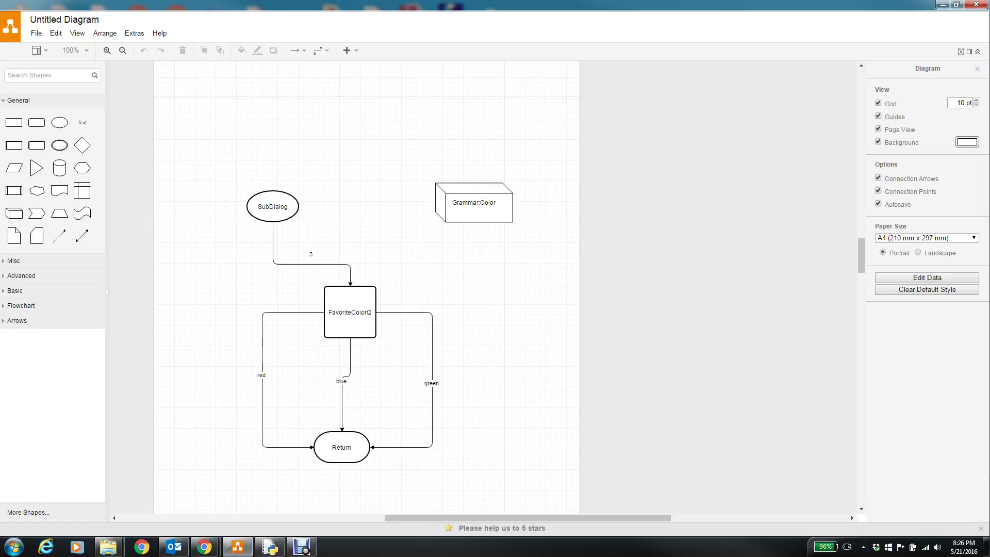
{"action": "scroll", "coordinate": [367, 286], "scroll_direction": "up", "scroll_amount": 3}
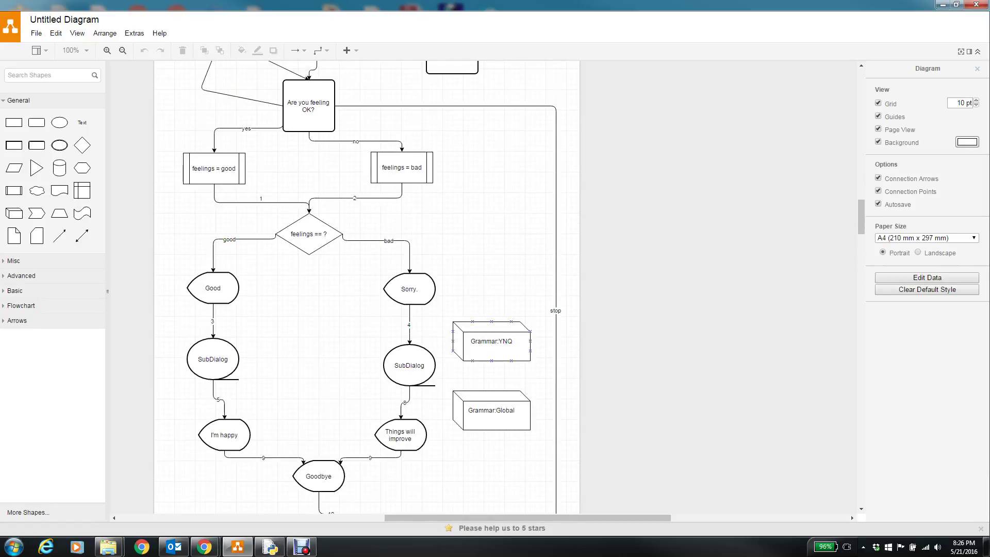
{"action": "mouse_move", "coordinate": [322, 126]}
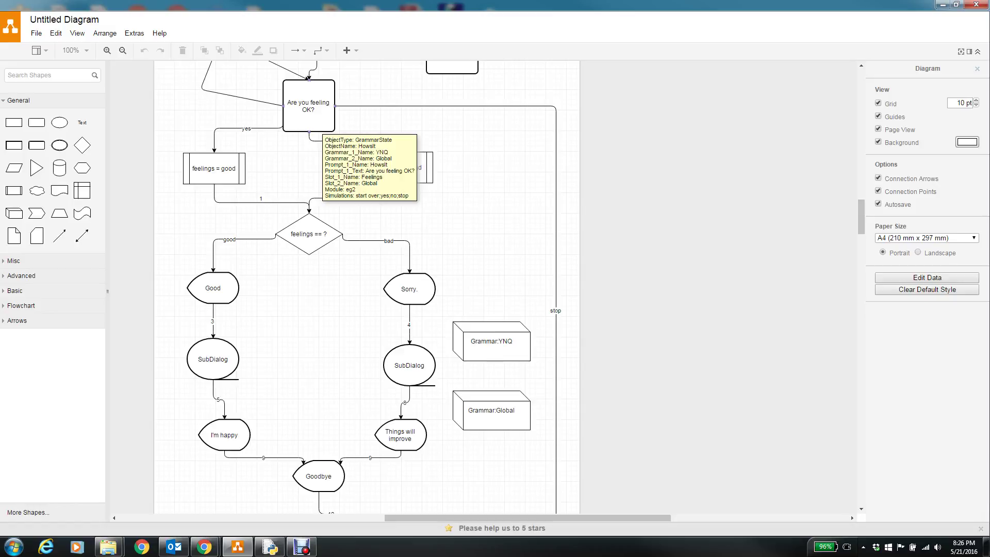
{"action": "scroll", "coordinate": [367, 286], "scroll_direction": "down", "scroll_amount": 6}
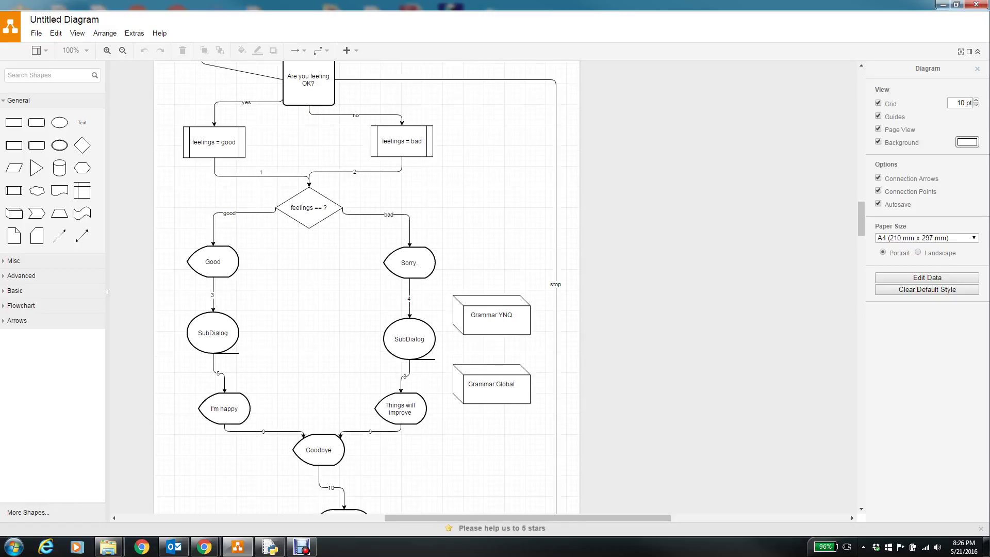
{"action": "scroll", "coordinate": [367, 287], "scroll_direction": "down", "scroll_amount": 6}
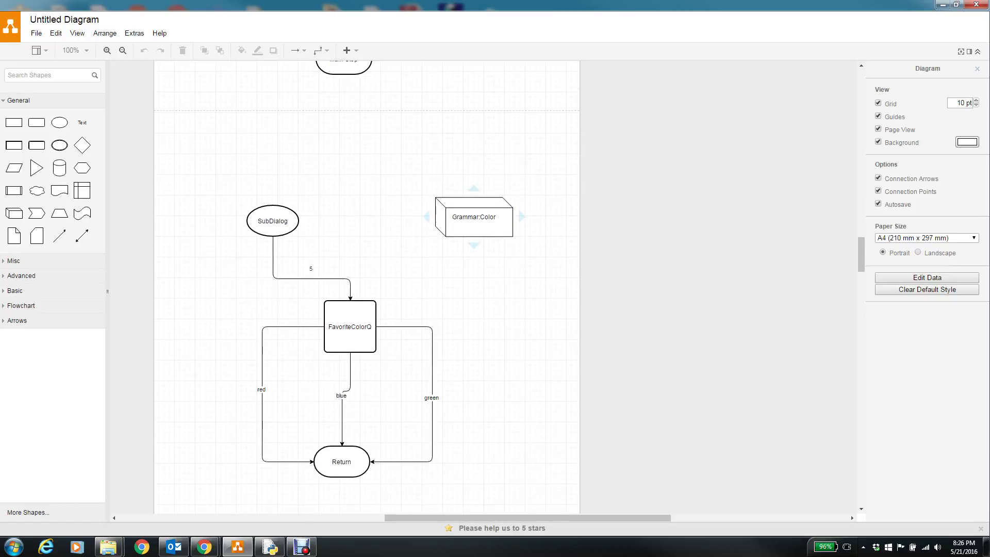
{"action": "mouse_move", "coordinate": [342, 261]}
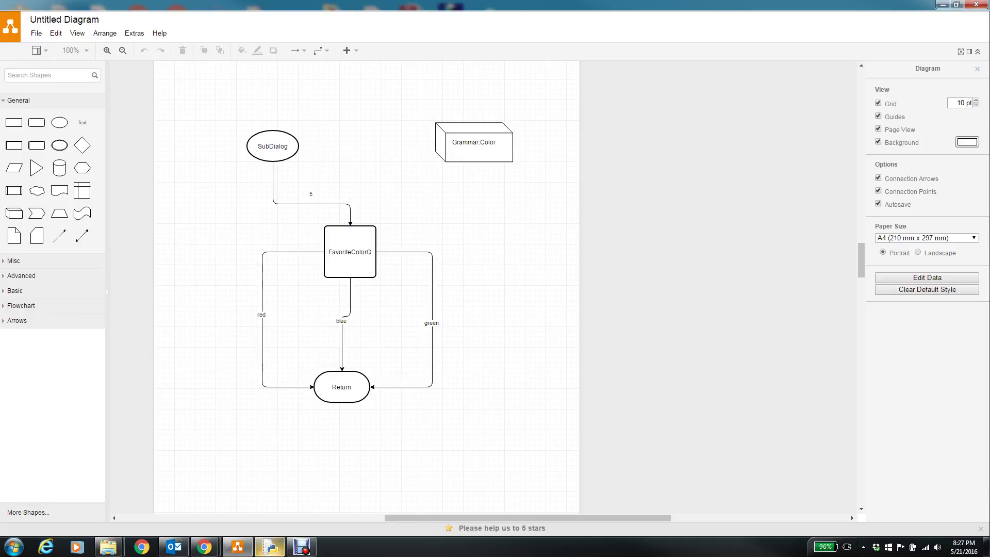
Switch to the Python editor and run the VTK_GUI.py module to launch the Vuid Toolkit.
{"action": "left_click", "coordinate": [270, 546]}
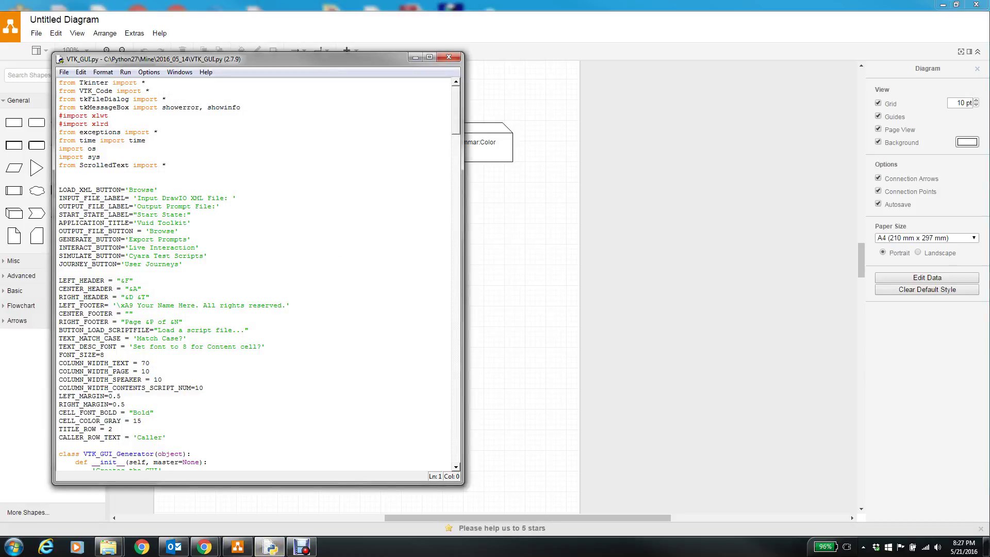
{"action": "left_click", "coordinate": [125, 72]}
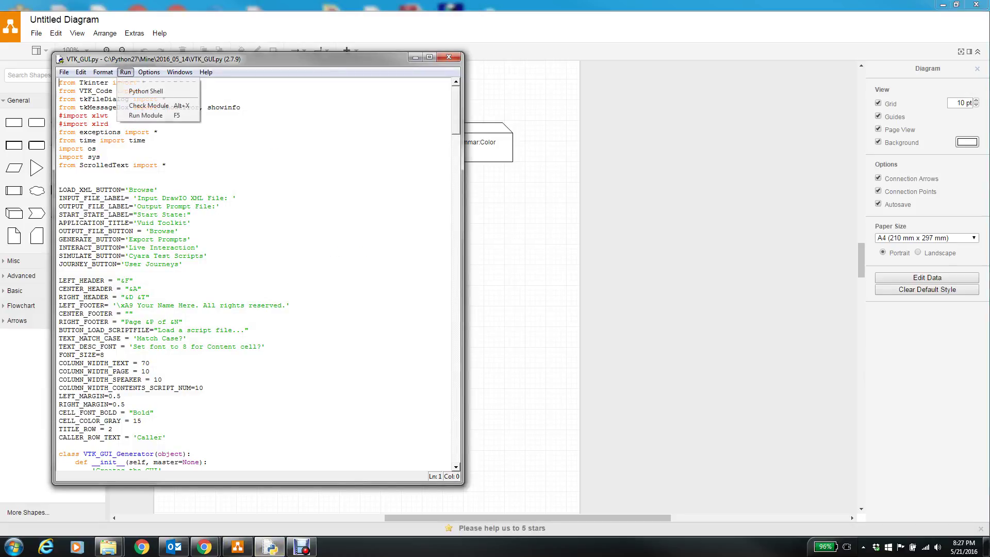
{"action": "key", "text": "Down"}
{"action": "key", "text": "Down"}
{"action": "key", "text": "Down"}
{"action": "key", "text": "Down"}
{"action": "key", "text": "Down"}
{"action": "key", "text": "Up"}
{"action": "key", "text": "Up"}
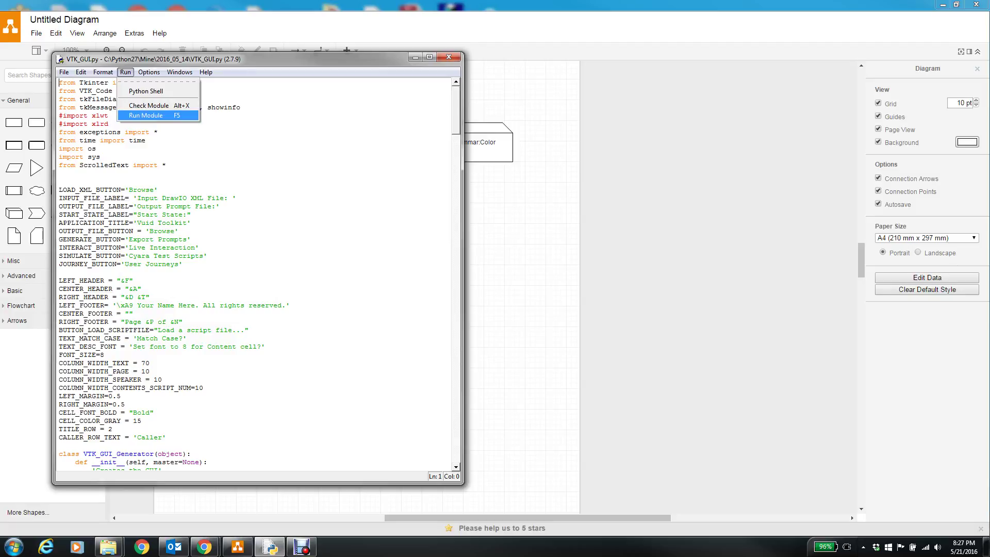
{"action": "key", "text": "Return"}
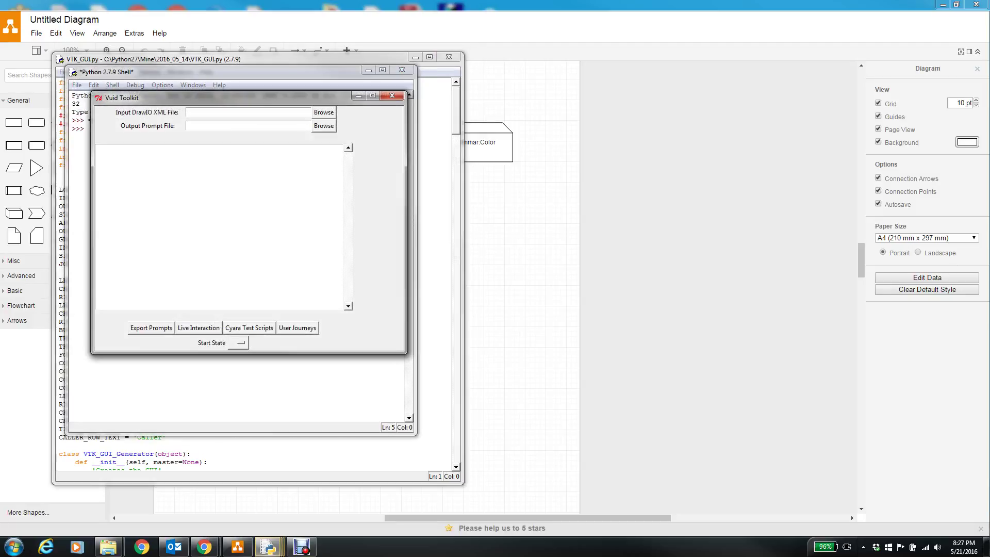
Load VTK 2.35.xml from the 2016_05_14 folder as the input DrawIO XML file.
{"action": "left_click", "coordinate": [324, 112]}
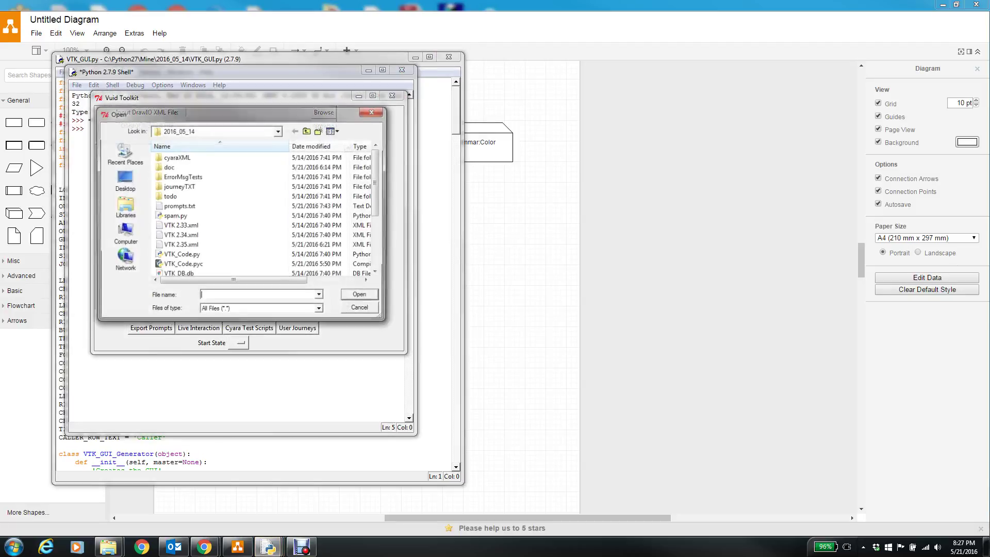
{"action": "left_click", "coordinate": [180, 245]}
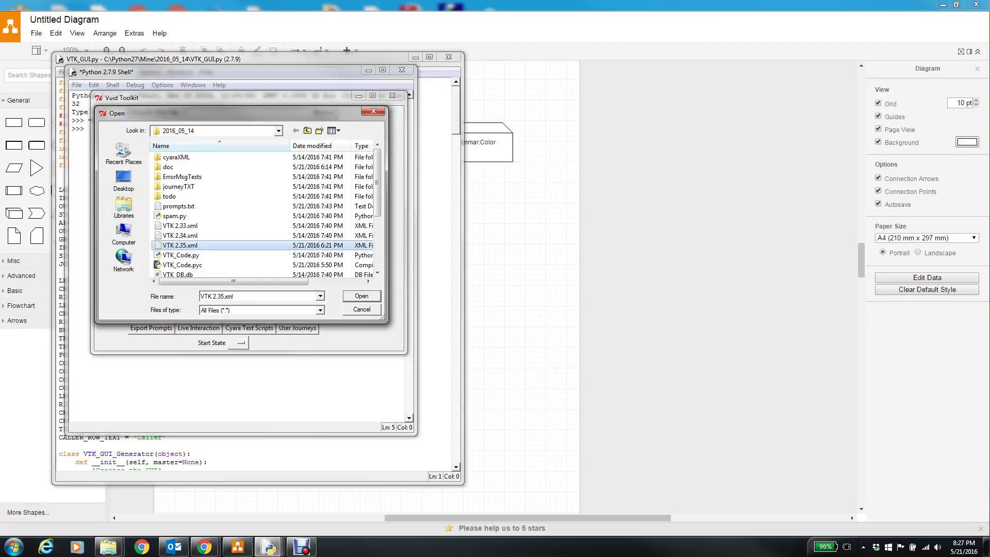
{"action": "left_click", "coordinate": [362, 295]}
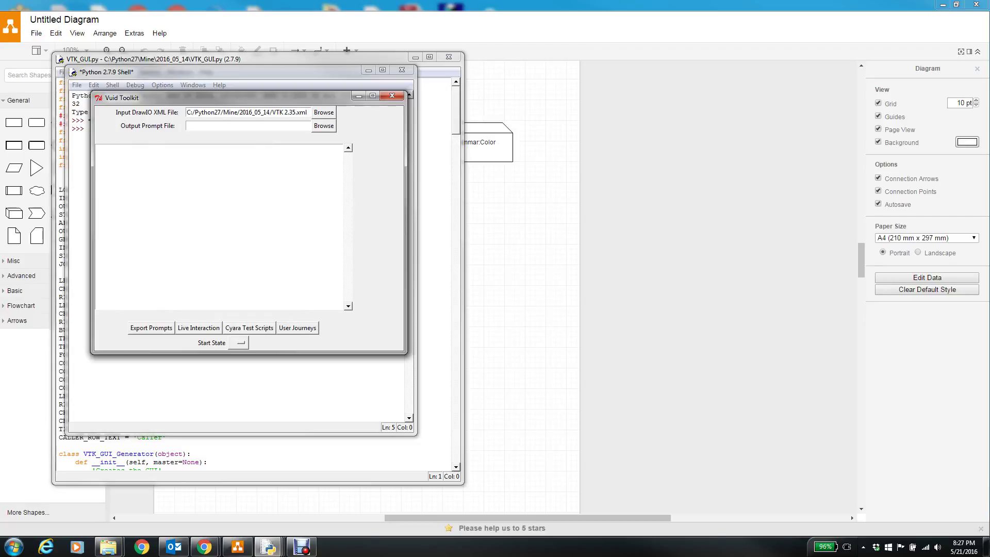
Generate the user journeys with Module2Start as the start state.
{"action": "left_click", "coordinate": [298, 328]}
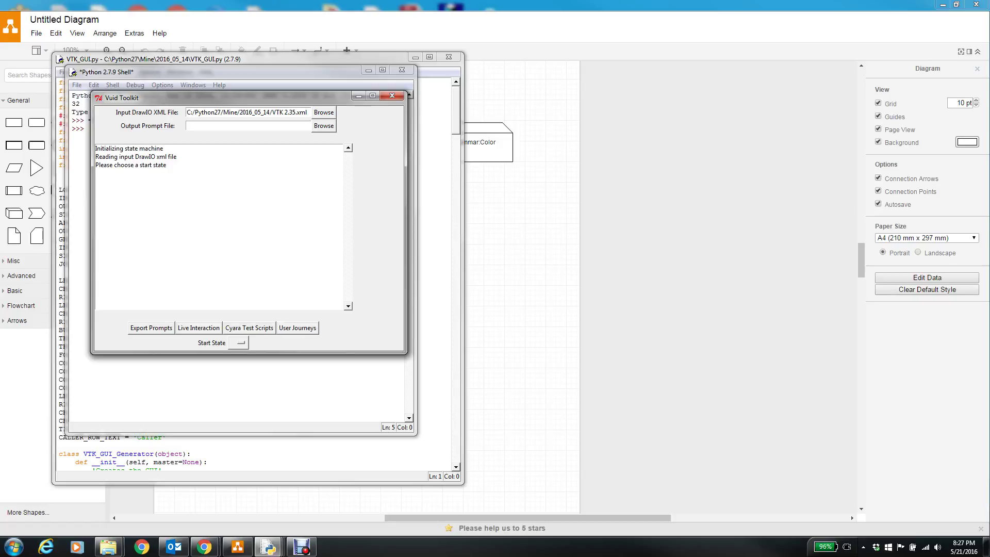
{"action": "left_click", "coordinate": [241, 342]}
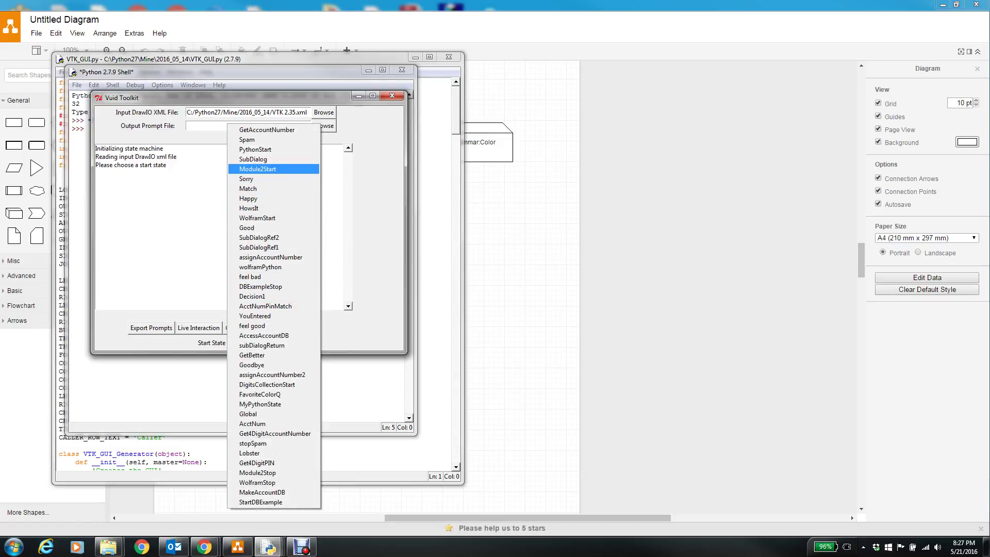
{"action": "left_click", "coordinate": [258, 169]}
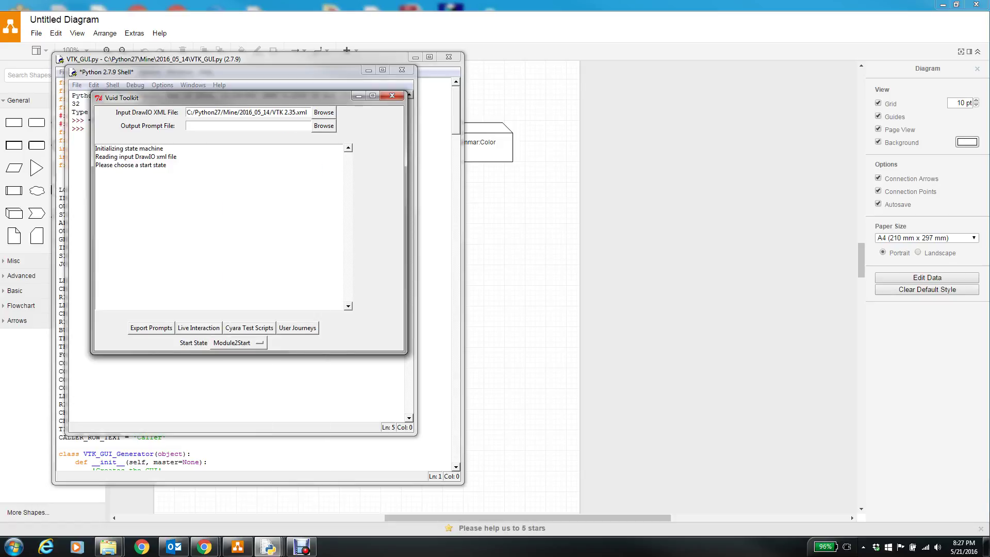
{"action": "left_click", "coordinate": [297, 327]}
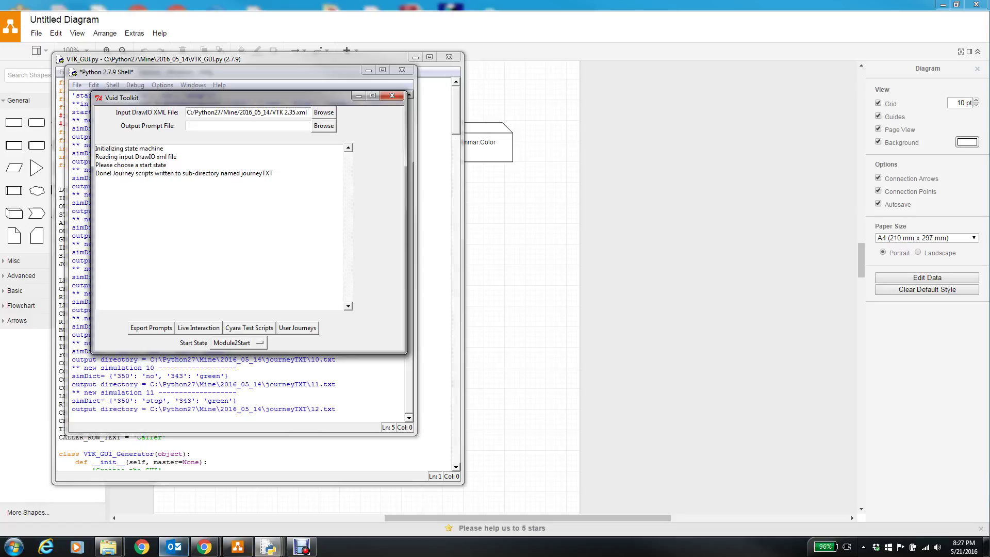
Switch to the 2016_05_14 folder in File Explorer and open its journeyTXT subfolder.
{"action": "mouse_move", "coordinate": [108, 546]}
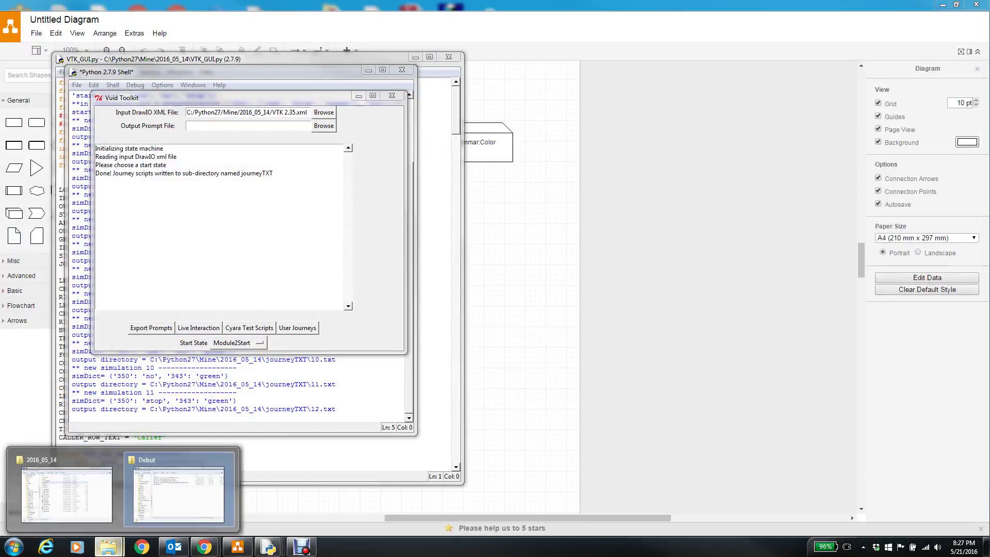
{"action": "left_click", "coordinate": [67, 489]}
{"action": "double_click", "coordinate": [544, 191]}
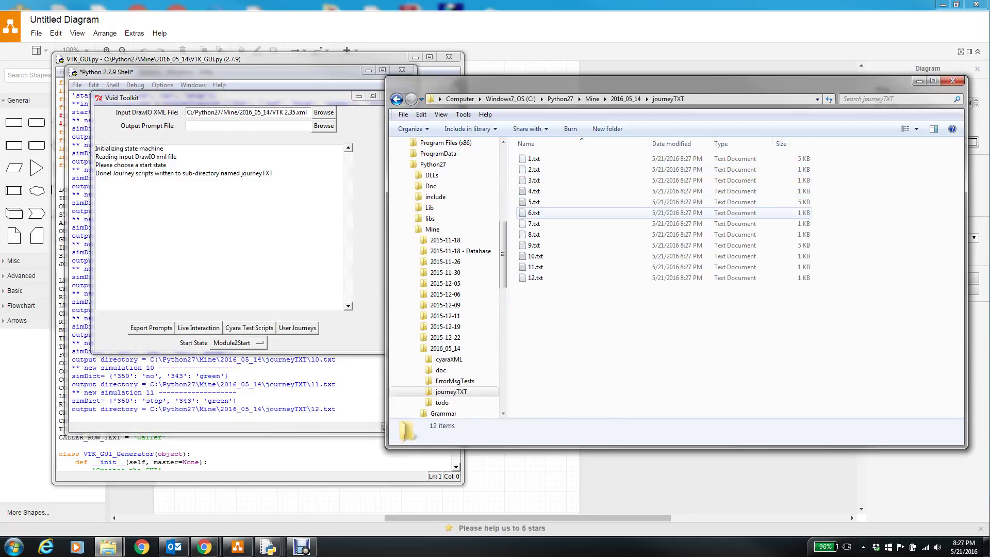
Open the journey script 6.txt in Notepad, read the dialog between System and User, and close it.
{"action": "left_click", "coordinate": [534, 212]}
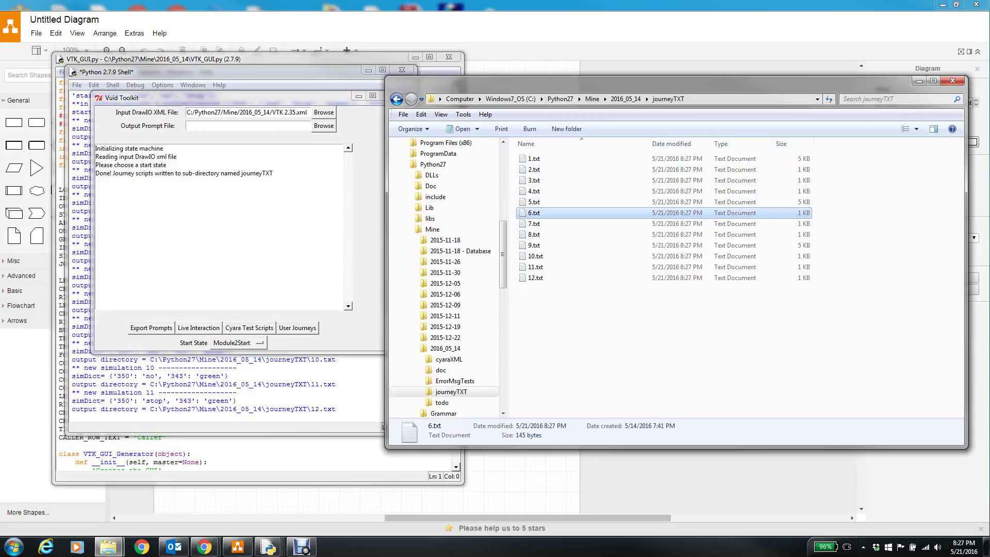
{"action": "right_click", "coordinate": [533, 213]}
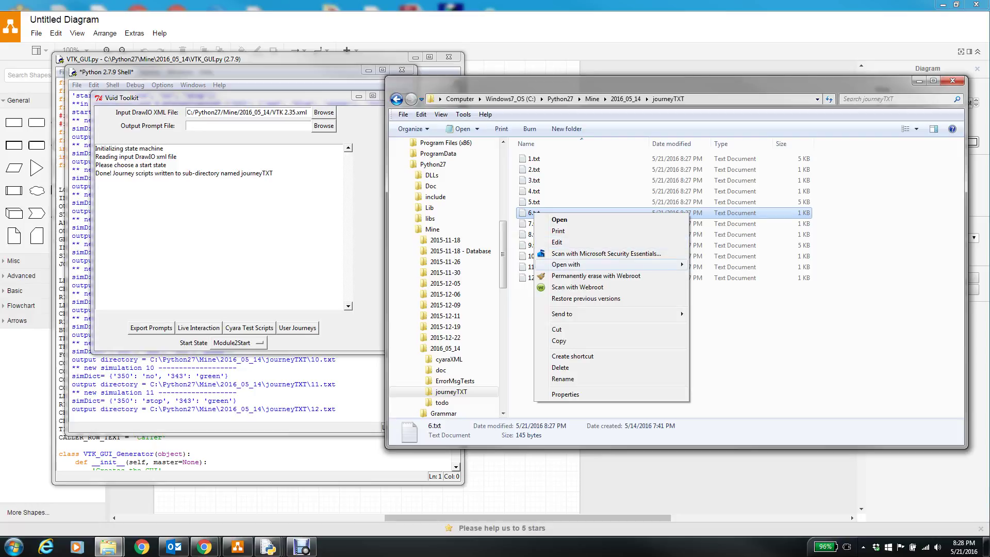
{"action": "mouse_move", "coordinate": [567, 264]}
{"action": "left_click", "coordinate": [713, 299]}
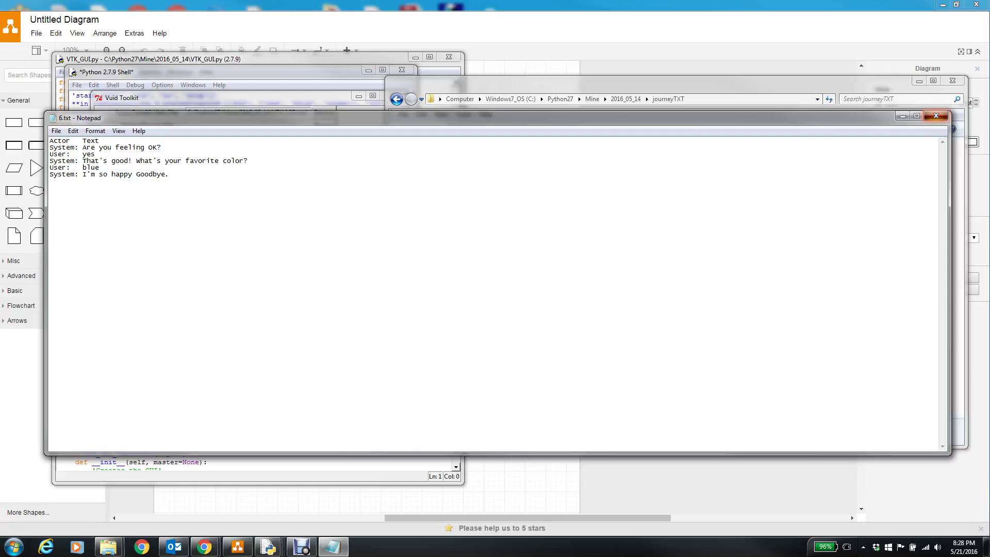
{"action": "left_click", "coordinate": [935, 115]}
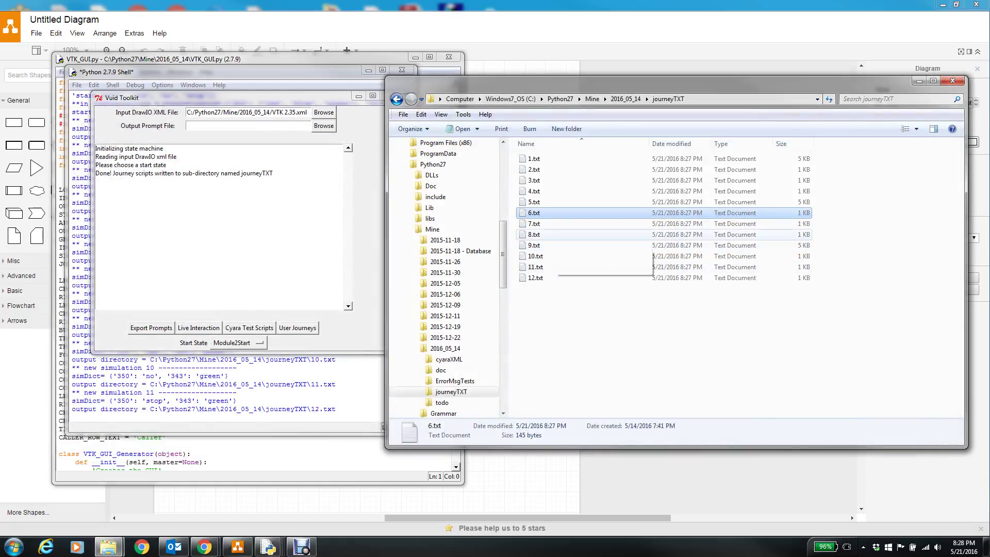
Open the journey script 1.txt in Notepad to read its dialog.
{"action": "right_click", "coordinate": [534, 158]}
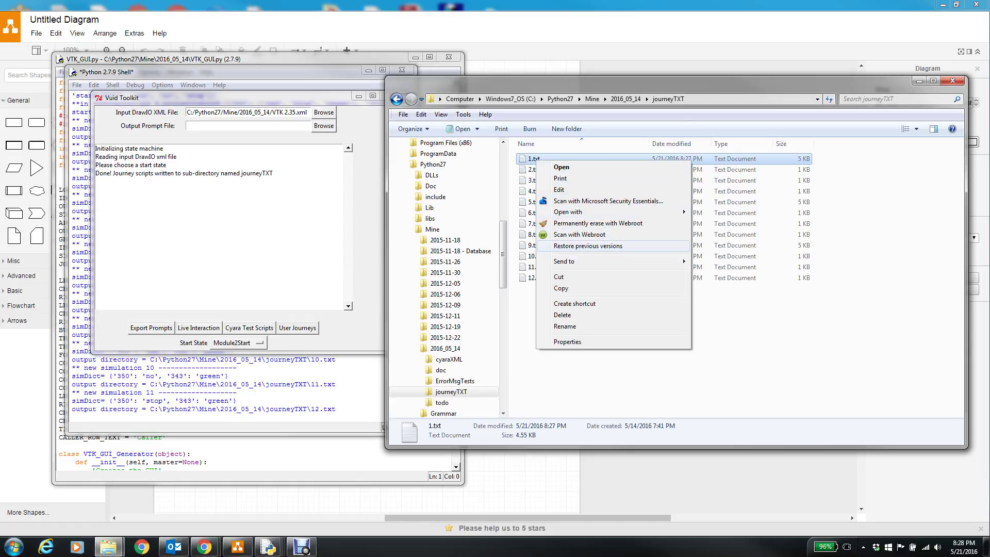
{"action": "mouse_move", "coordinate": [618, 212]}
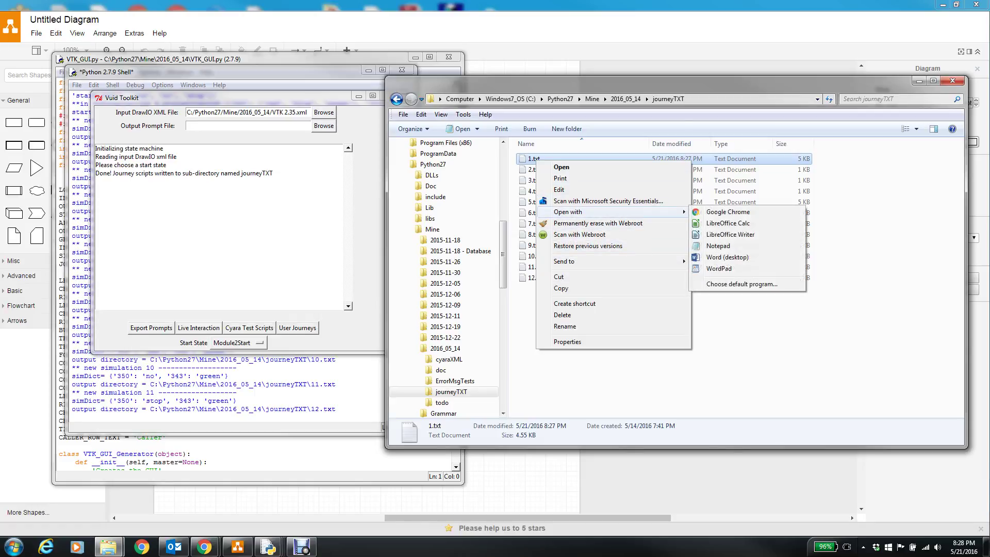
{"action": "left_click", "coordinate": [718, 246]}
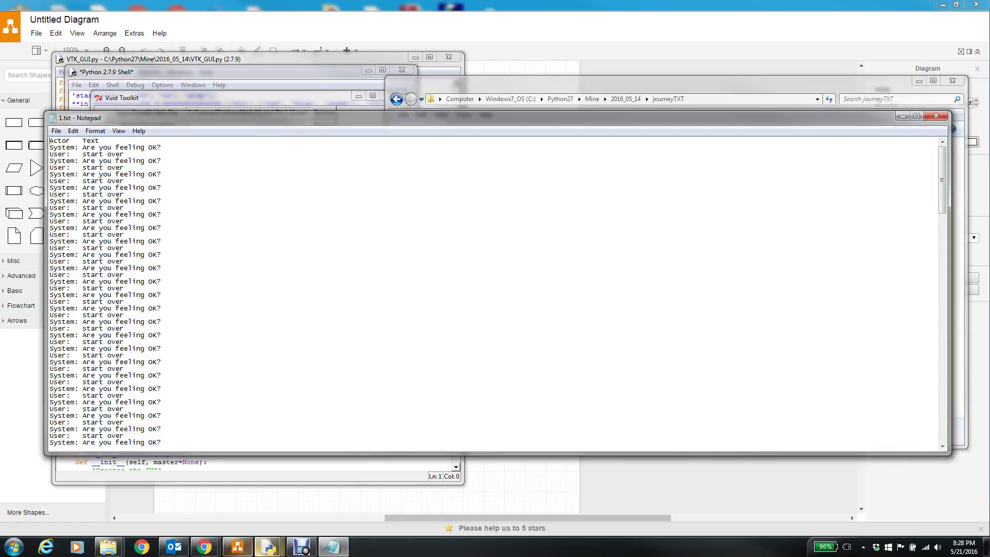
Switch back to the draw.io diagram and examine the start over loop and the Global Behavior state.
{"action": "left_click", "coordinate": [238, 546]}
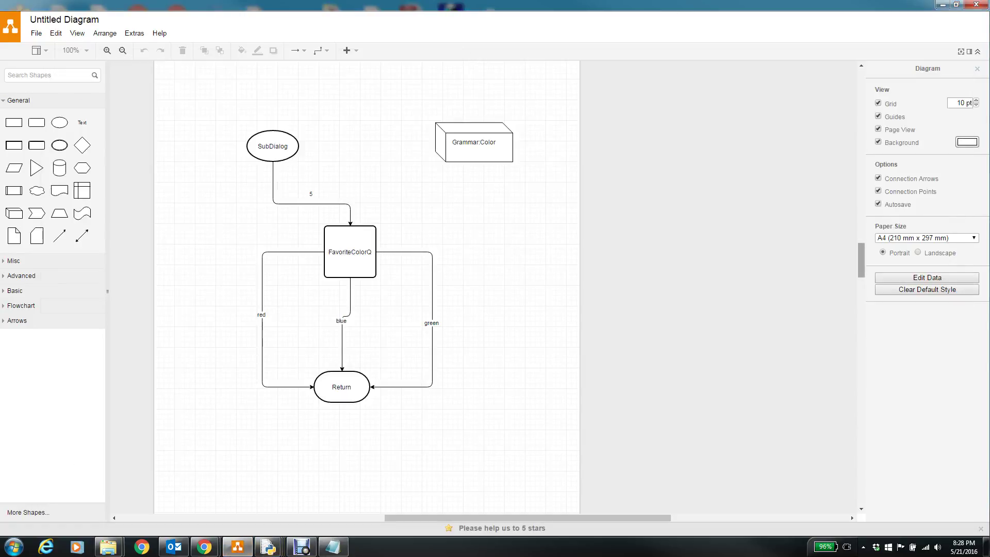
{"action": "scroll", "coordinate": [367, 287], "scroll_direction": "up", "scroll_amount": 10}
{"action": "scroll", "coordinate": [366, 286], "scroll_direction": "down", "scroll_amount": 10}
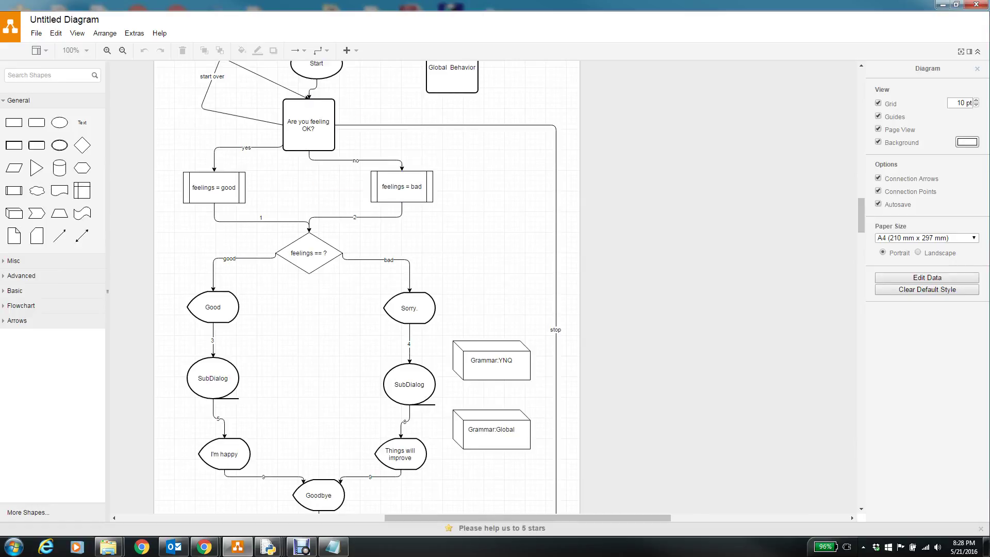
{"action": "scroll", "coordinate": [372, 286], "scroll_direction": "up", "scroll_amount": 1}
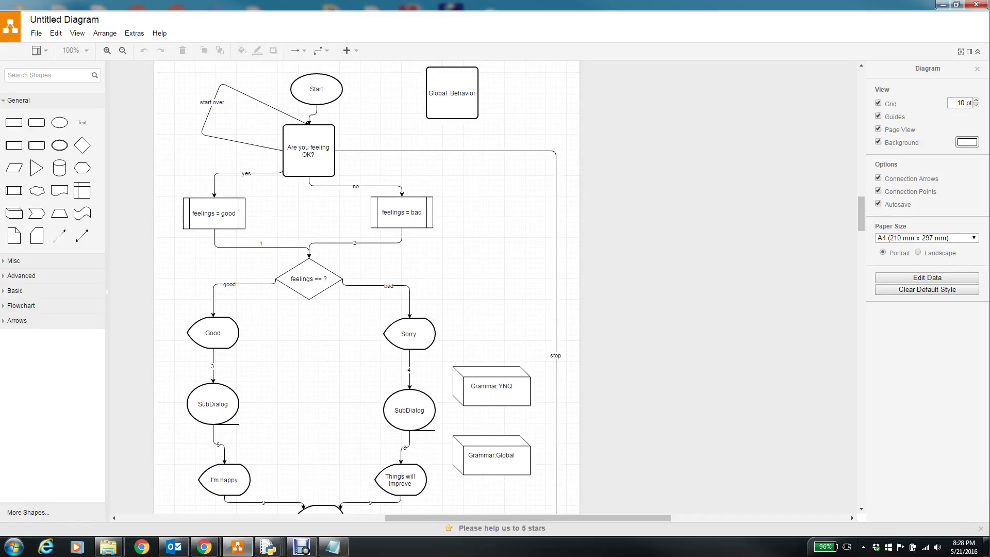
{"action": "mouse_move", "coordinate": [454, 103]}
Switch to File Explorer and open the cyaraXML folder under 2016_05_14.
{"action": "mouse_move", "coordinate": [109, 547]}
{"action": "left_click", "coordinate": [55, 485]}
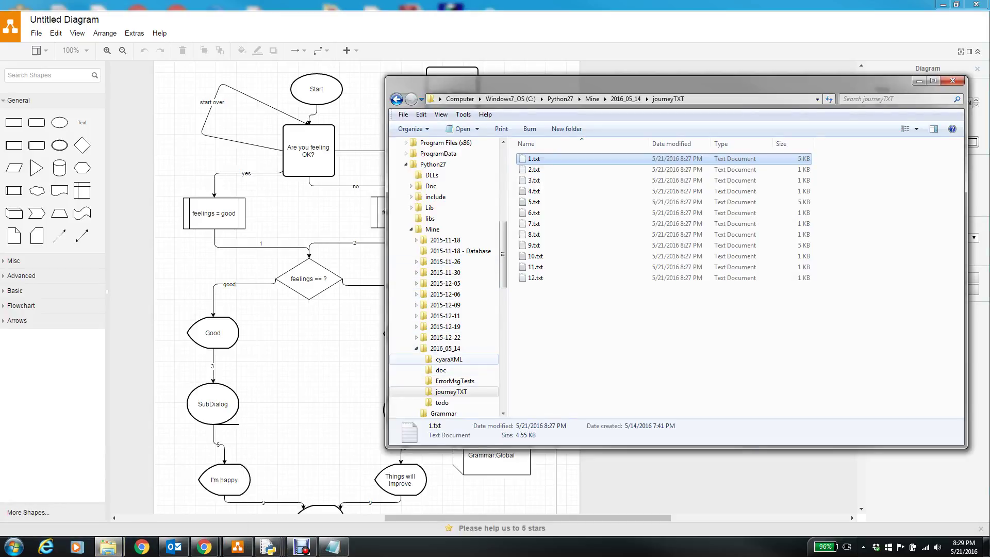
{"action": "left_click", "coordinate": [449, 358]}
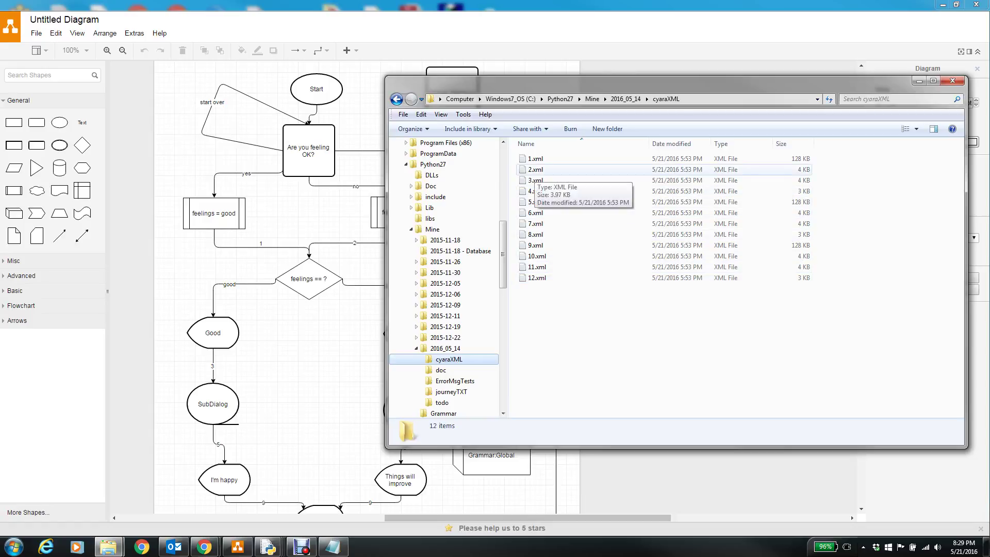
Open the test script 2.xml in Google Chrome and maximize the browser window.
{"action": "right_click", "coordinate": [534, 172]}
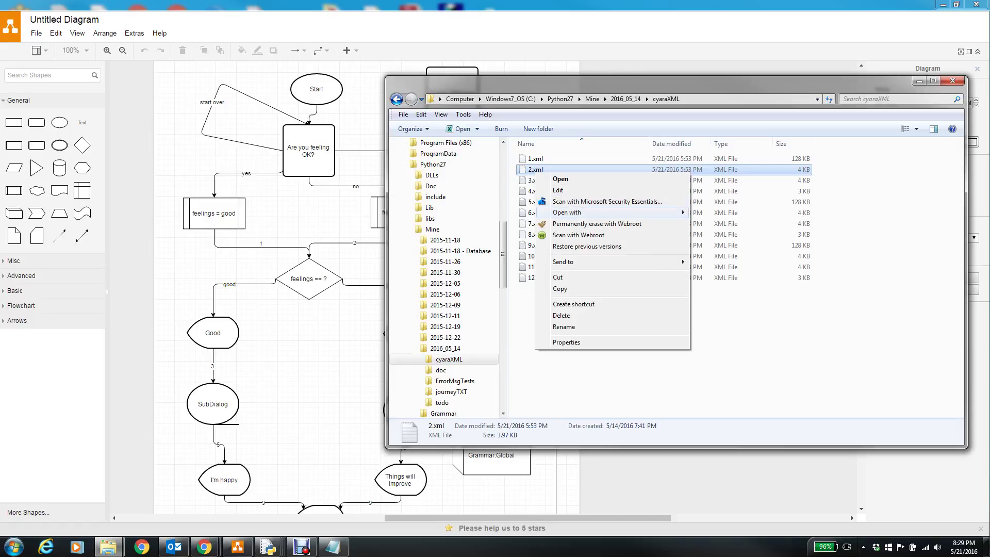
{"action": "mouse_move", "coordinate": [567, 213]}
{"action": "left_click", "coordinate": [727, 213]}
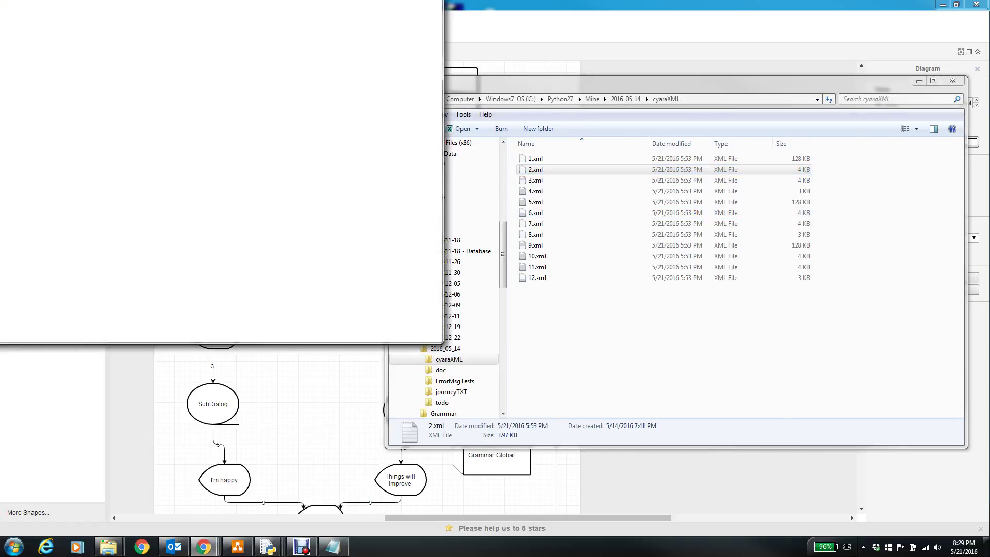
{"action": "left_click_drag", "start_coordinate": [168, 0], "coordinate": [466, 74]}
{"action": "double_click", "coordinate": [464, 74]}
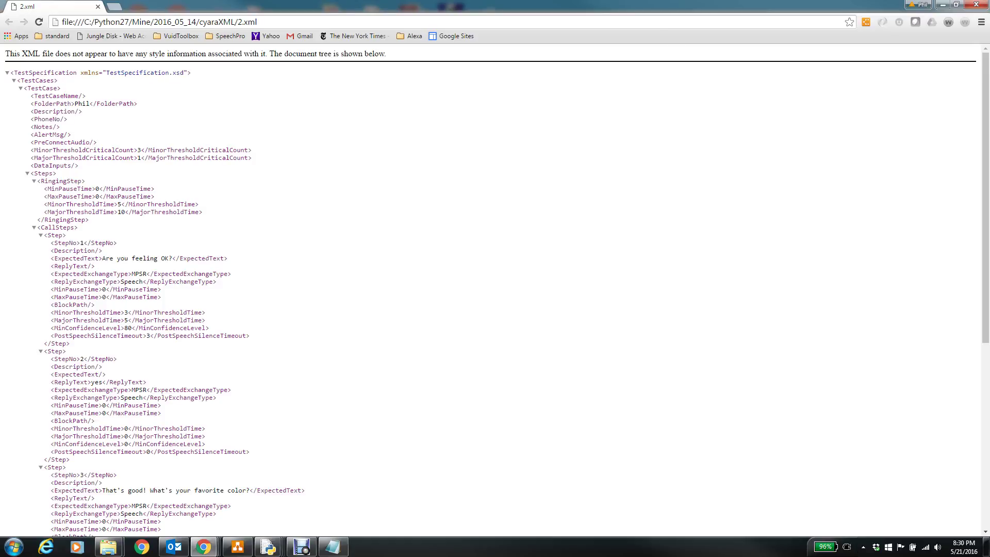
Read through the call steps of 2.xml, checking the expected and reply texts of each step.
{"action": "scroll", "coordinate": [494, 289], "scroll_direction": "down", "scroll_amount": 2}
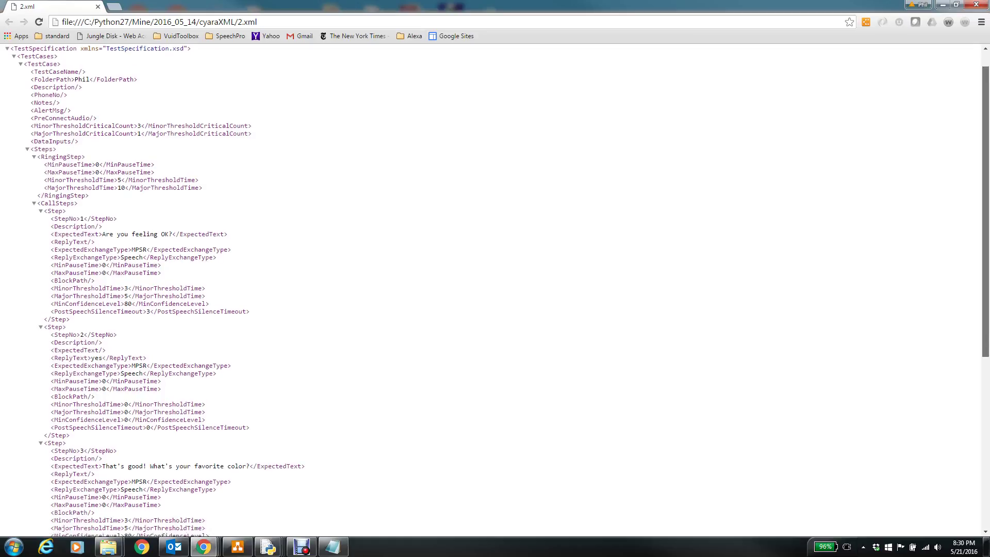
{"action": "scroll", "coordinate": [495, 288], "scroll_direction": "down", "scroll_amount": 2}
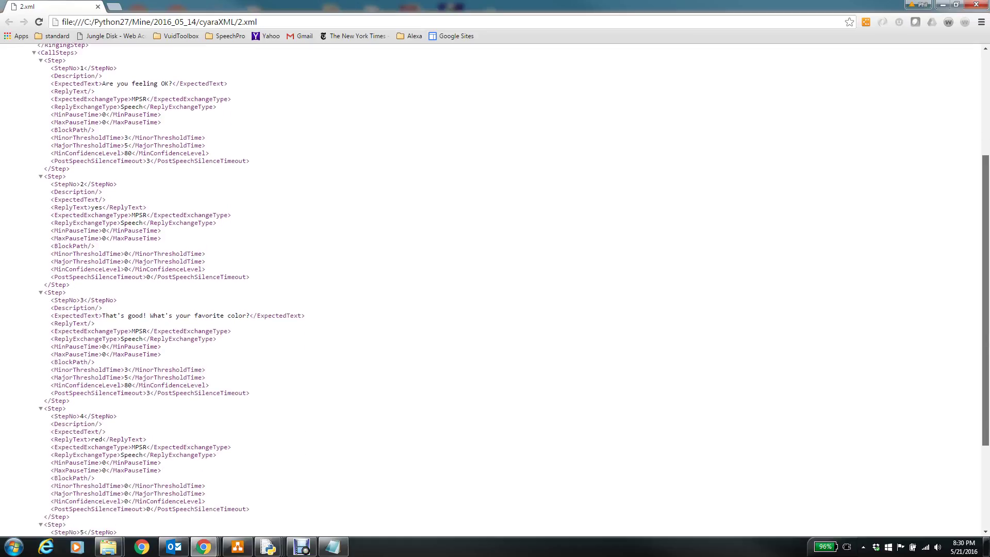
{"action": "scroll", "coordinate": [495, 288], "scroll_direction": "down", "scroll_amount": 1}
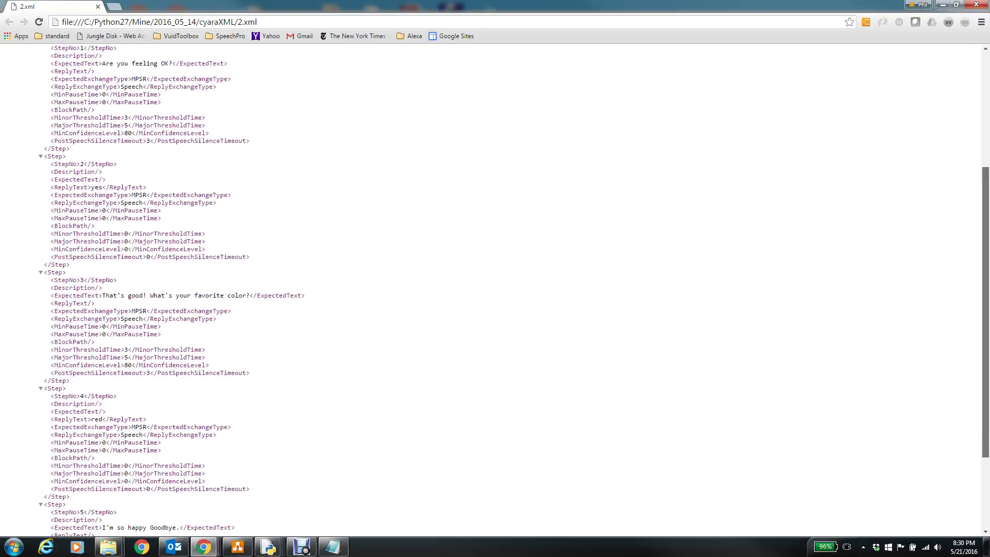
{"action": "scroll", "coordinate": [495, 289], "scroll_direction": "down", "scroll_amount": 1}
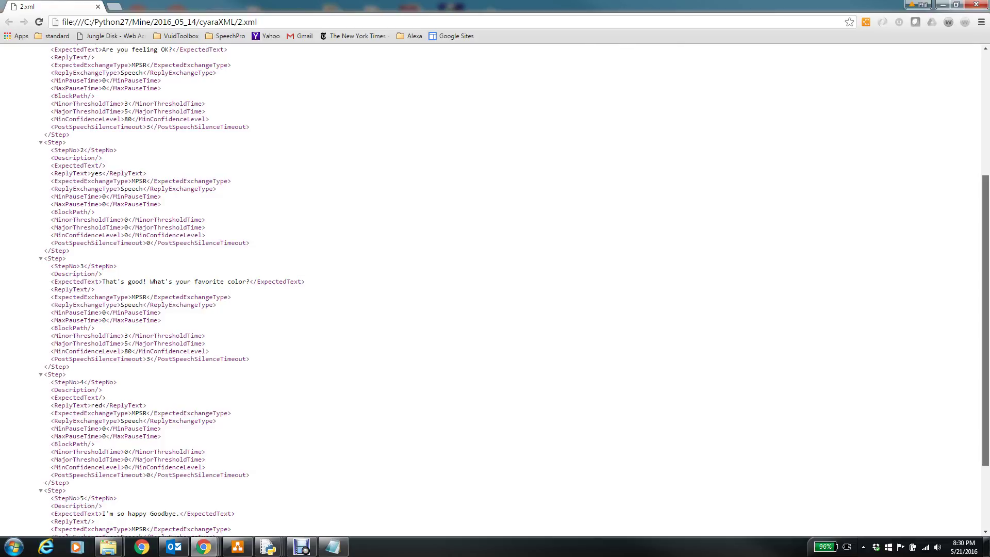
{"action": "scroll", "coordinate": [495, 288], "scroll_direction": "down", "scroll_amount": 1}
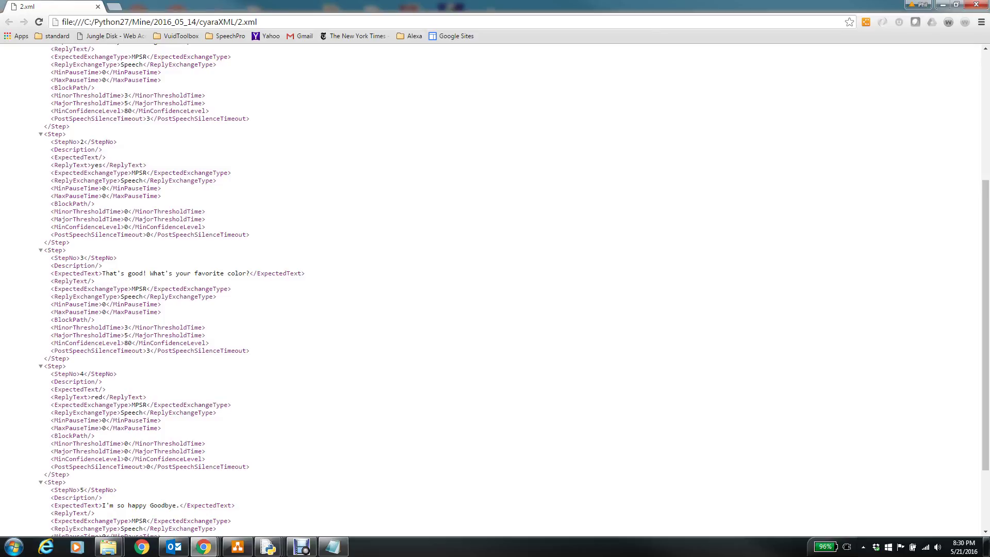
{"action": "left_click", "coordinate": [302, 546]}
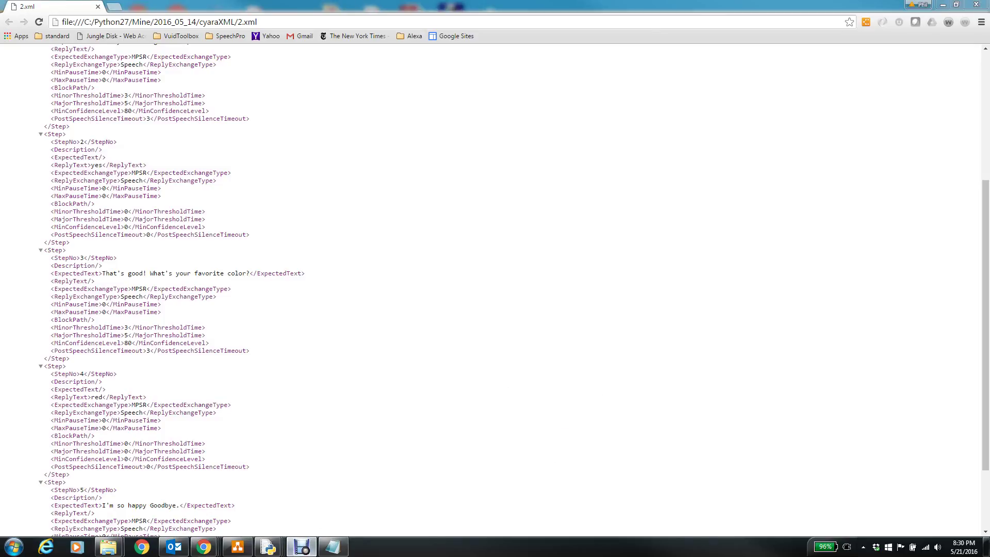